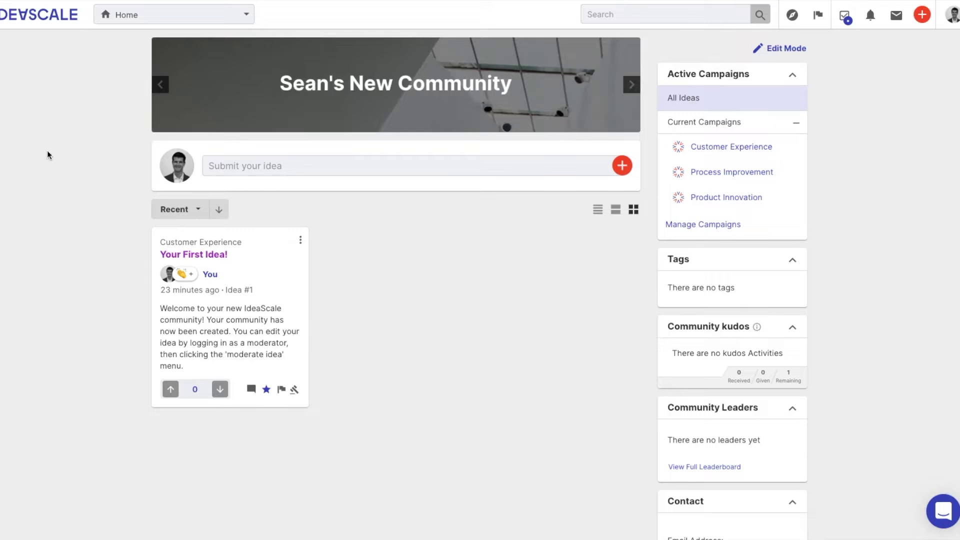
Go to the Single Signon Settings page under Security in Community Settings
click(951, 17)
click(915, 93)
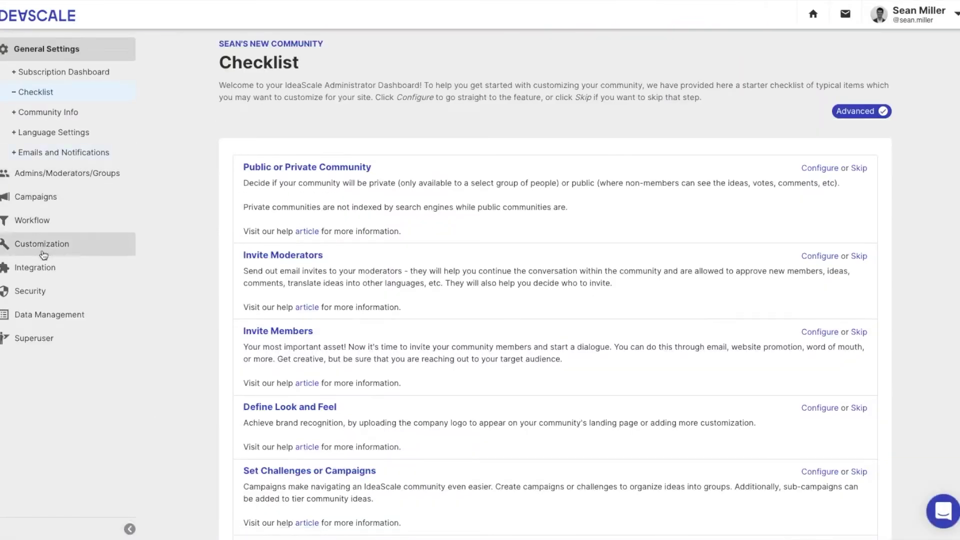
click(37, 293)
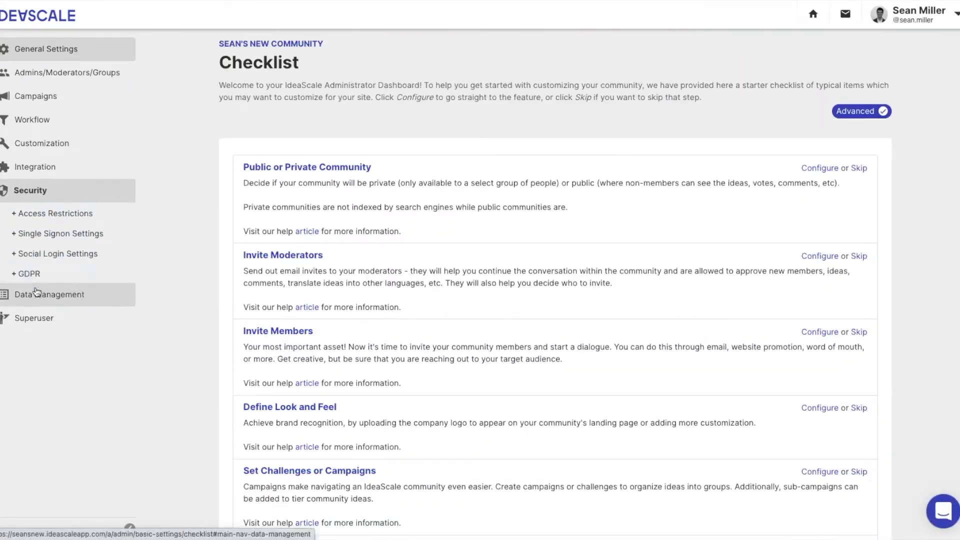
click(29, 236)
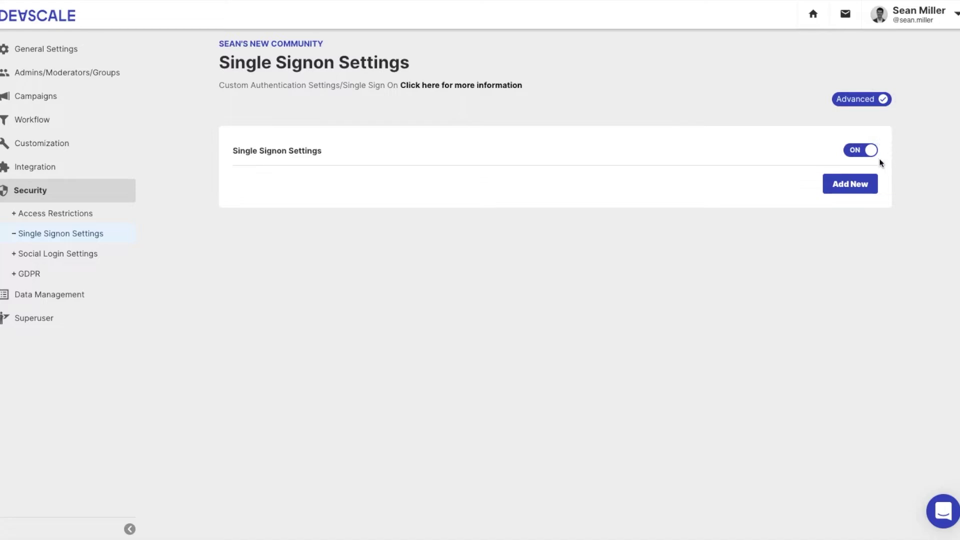
Add a new single sign-on configuration with type SAML 2.0
click(852, 189)
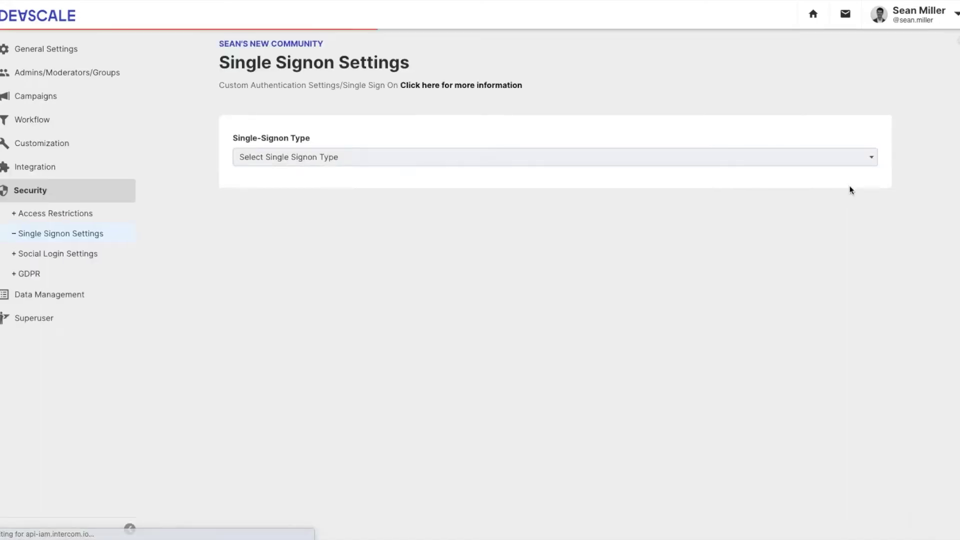
click(837, 163)
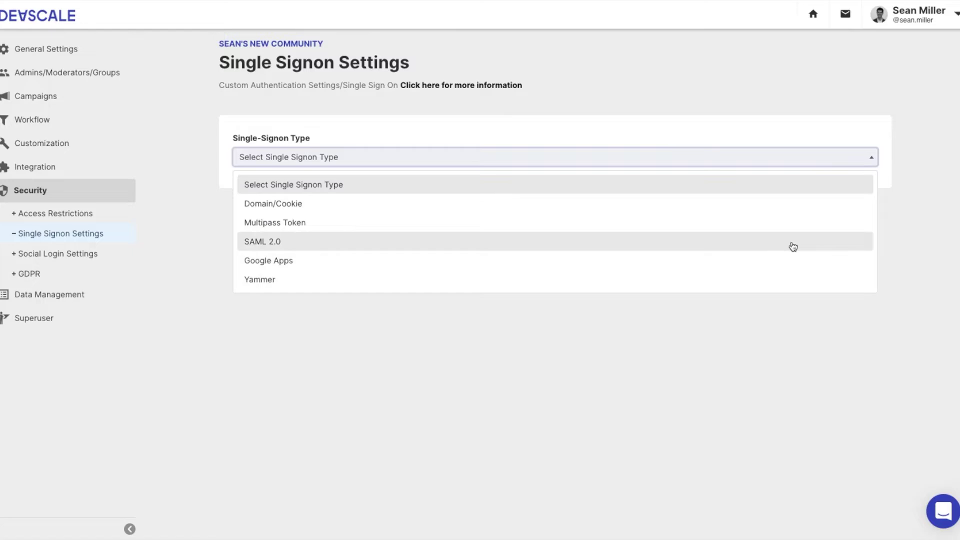
click(793, 242)
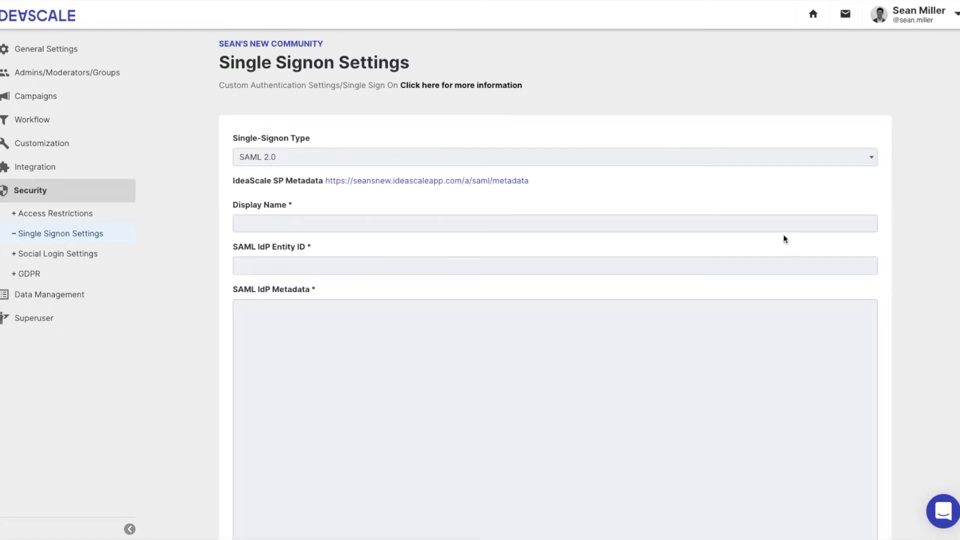
Open the IdeaScale SP Metadata link and select its XML text
right_click(346, 184)
click(369, 185)
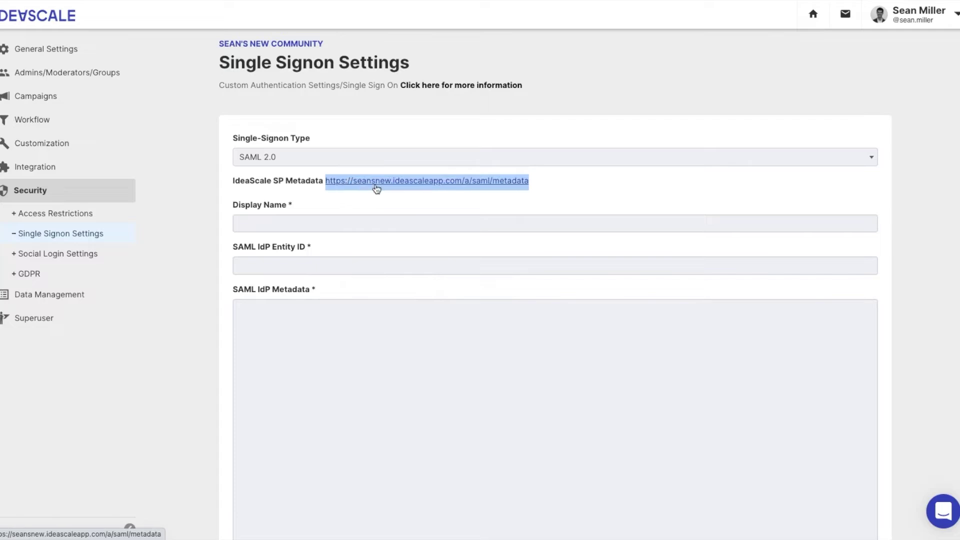
click(376, 188)
mouse_move(190, 371)
mouse_down()
mouse_move(4, 46)
mouse_move(2, 6)
mouse_up()
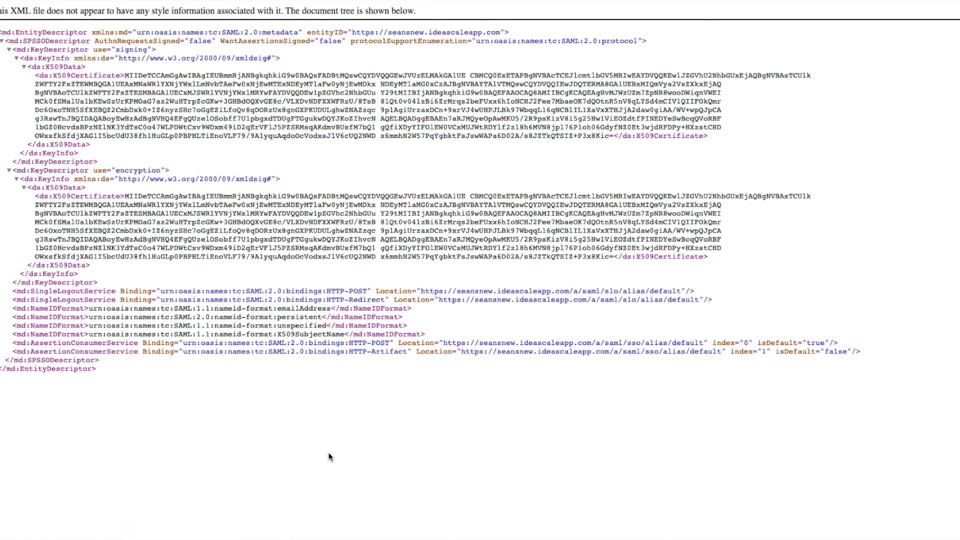
Fill in the Display Name, SAML IdP Entity ID and IdP Metadata fields
click(258, 225)
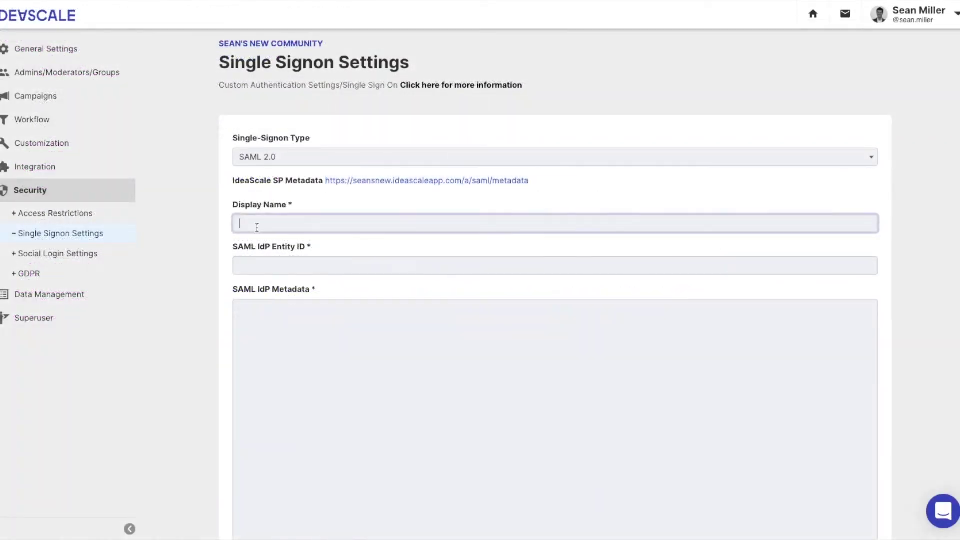
click(261, 269)
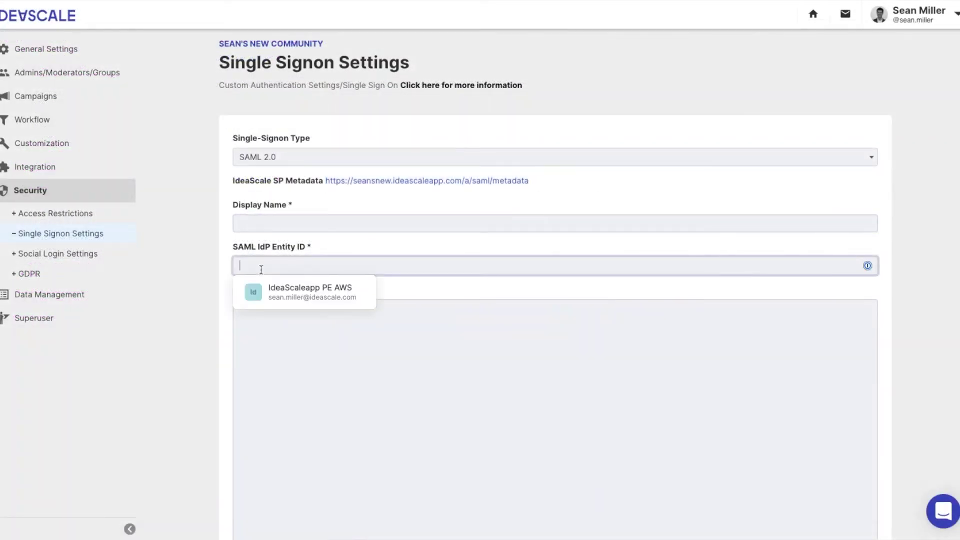
key(Escape)
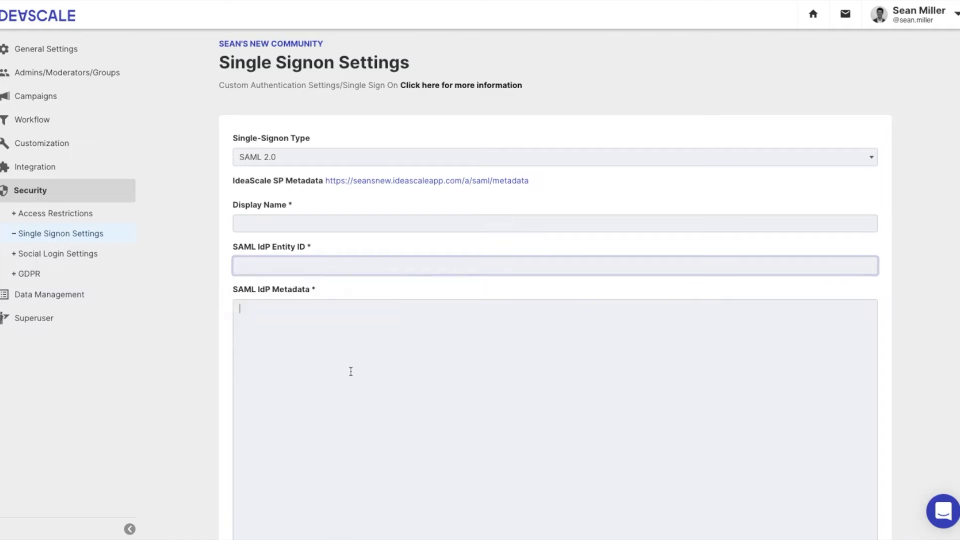
click(350, 371)
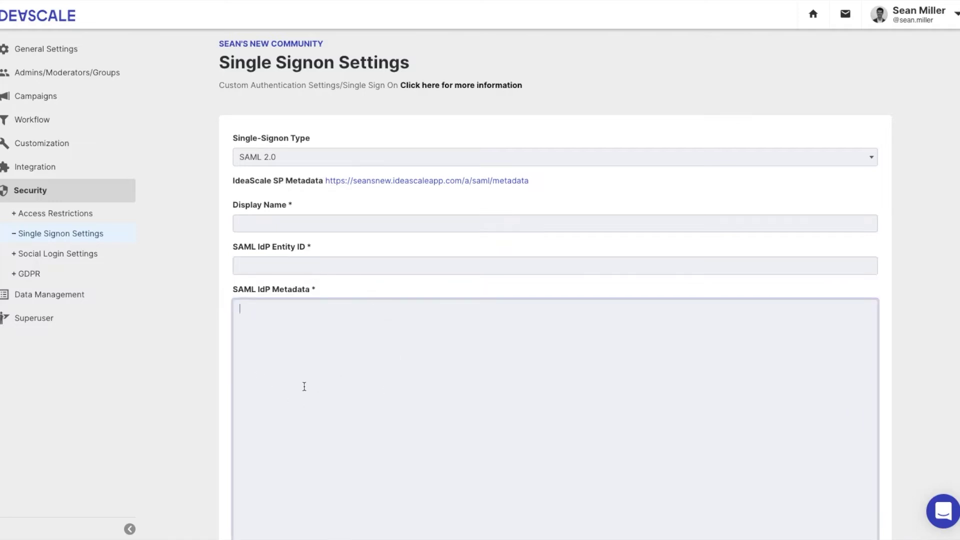
scroll(303, 386, down, 3)
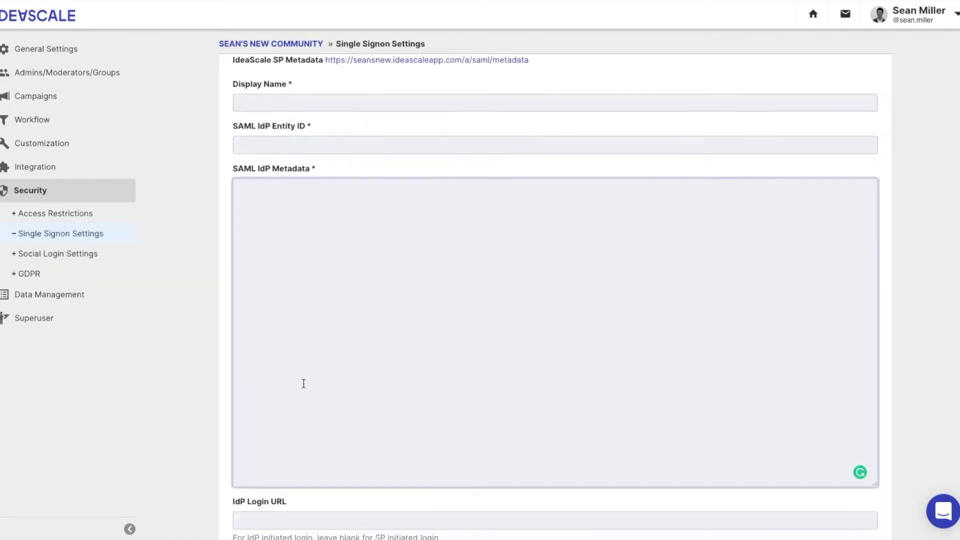
scroll(303, 383, down, 2)
scroll(303, 383, down, 2)
scroll(303, 383, down, 2)
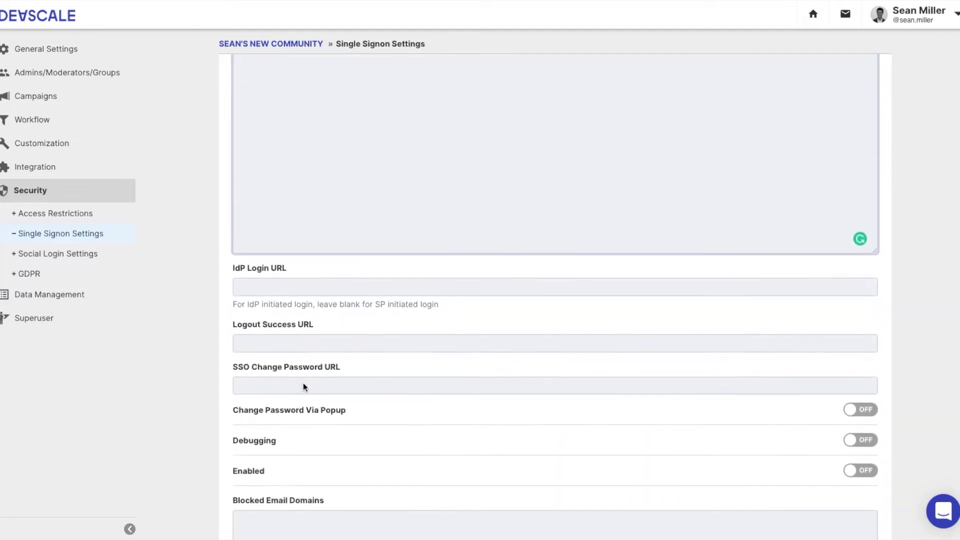
scroll(303, 386, down, 1)
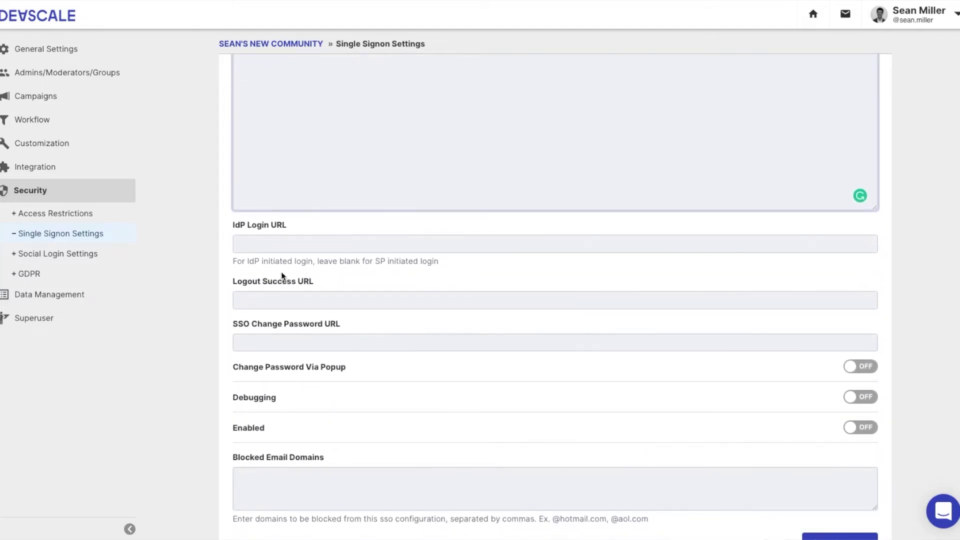
Leave IdP Login and Logout Success URLs blank, and keep Debugging off
click(273, 246)
click(278, 298)
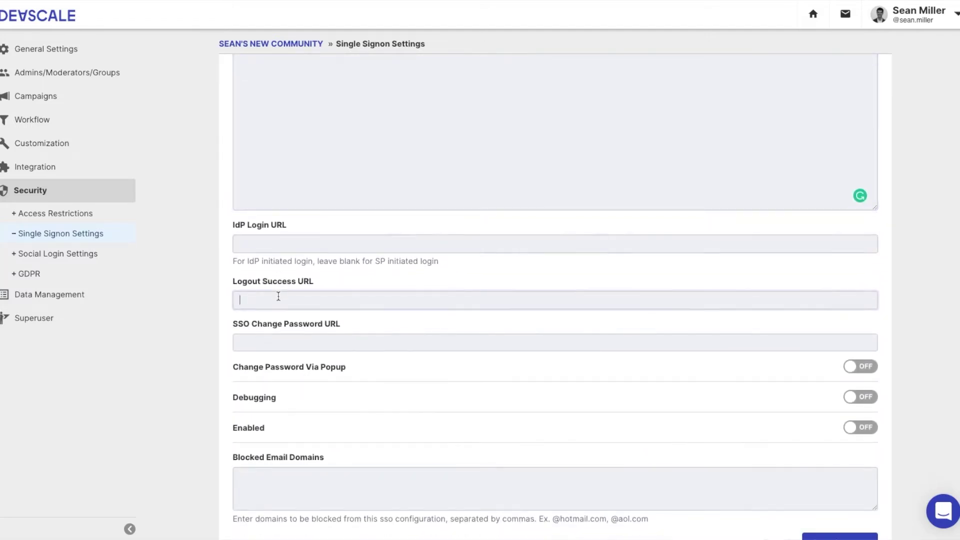
click(874, 402)
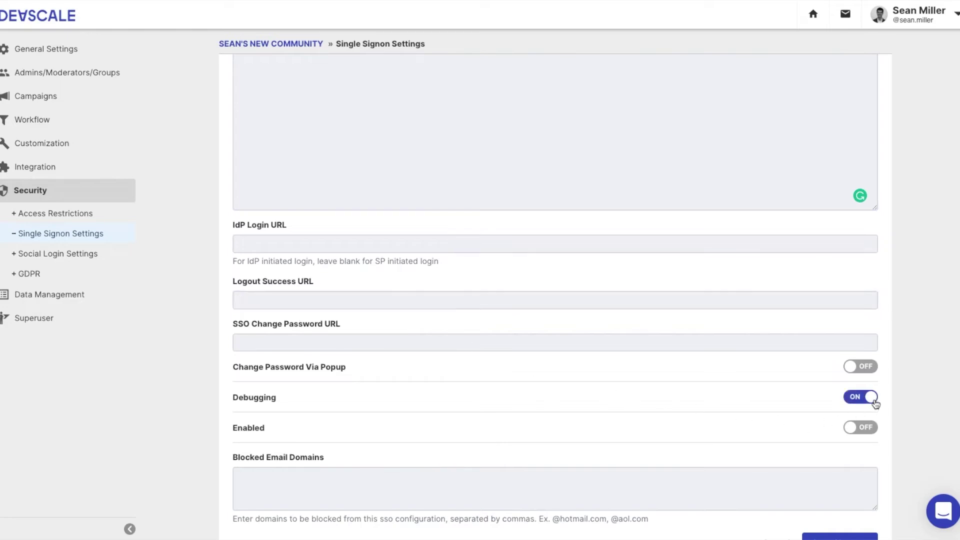
click(874, 402)
scroll(591, 378, down, 2)
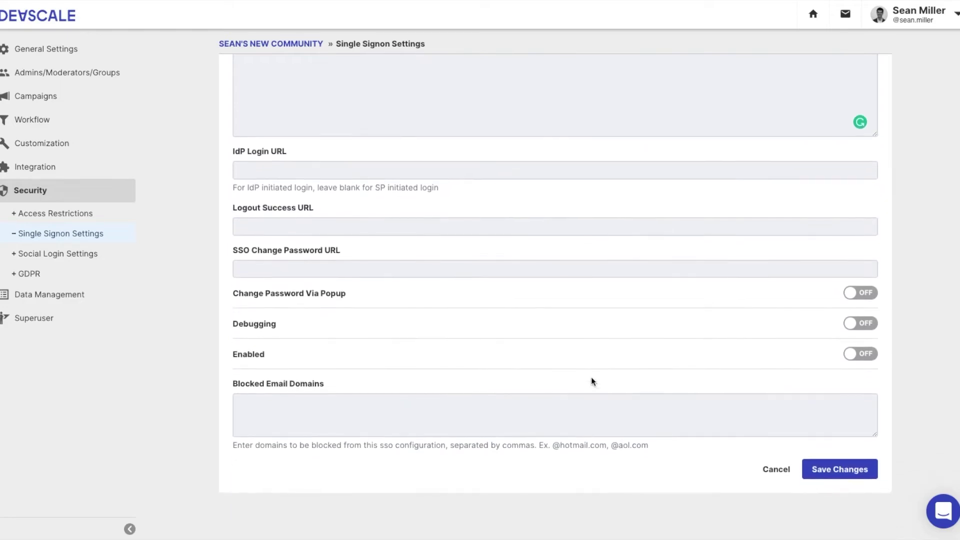
scroll(591, 381, down, 1)
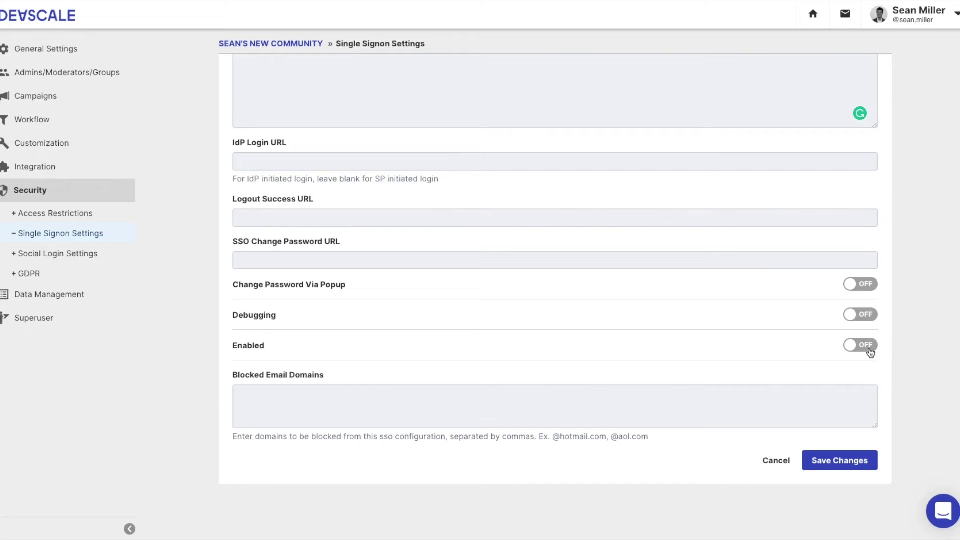
Save the SAML configuration named Test with Save Changes
click(834, 465)
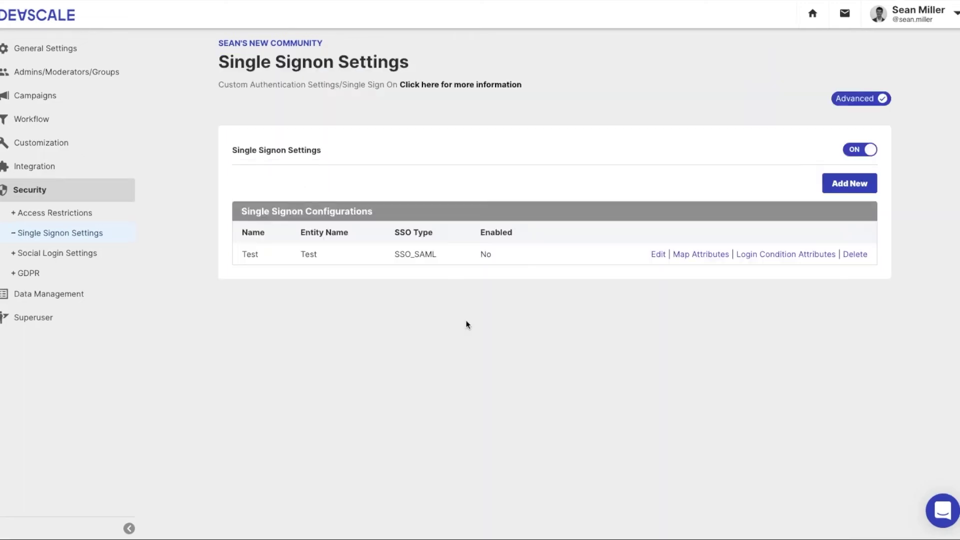